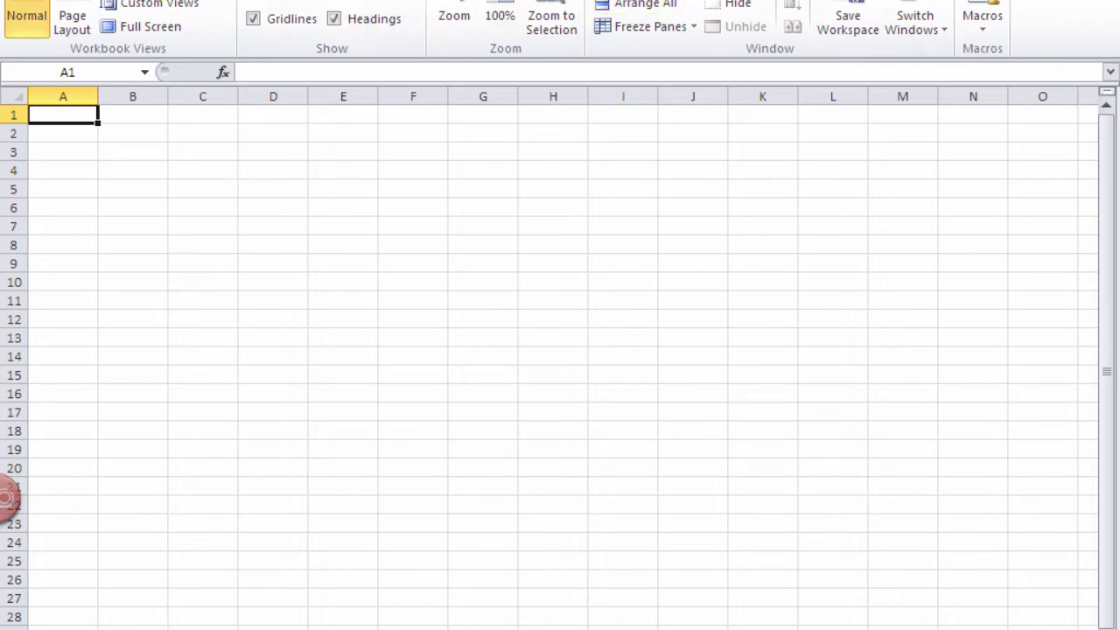
# Open the Home tab's Conditional Formatting menu with Alt+H, L
pyautogui.scroll(6, 560, 26)
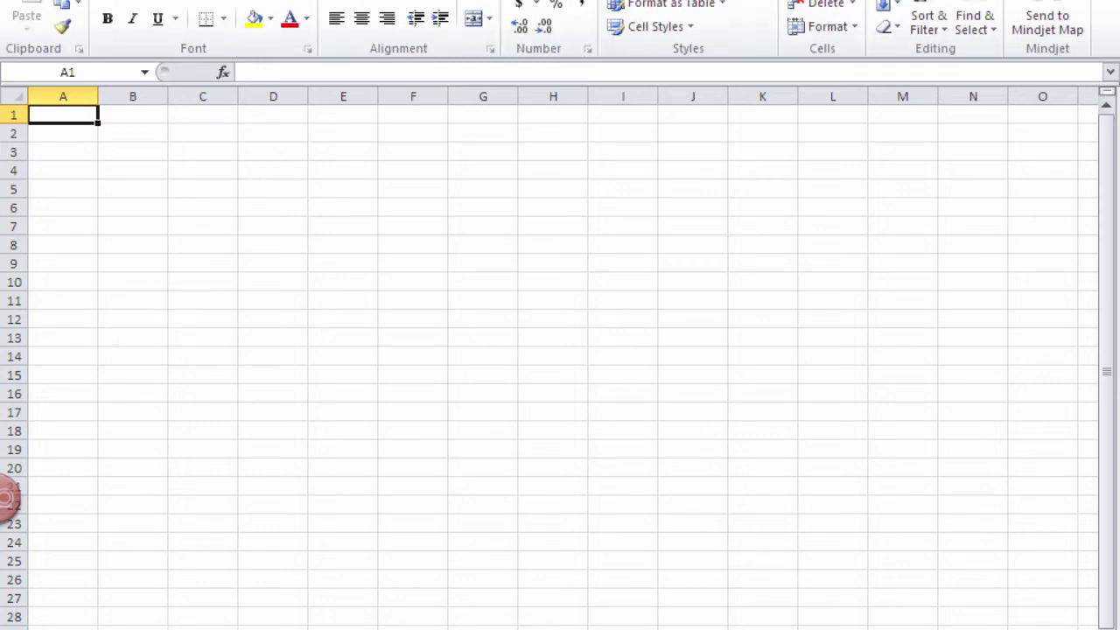
pyautogui.hotkey('alt', 'h')
pyautogui.press('l')
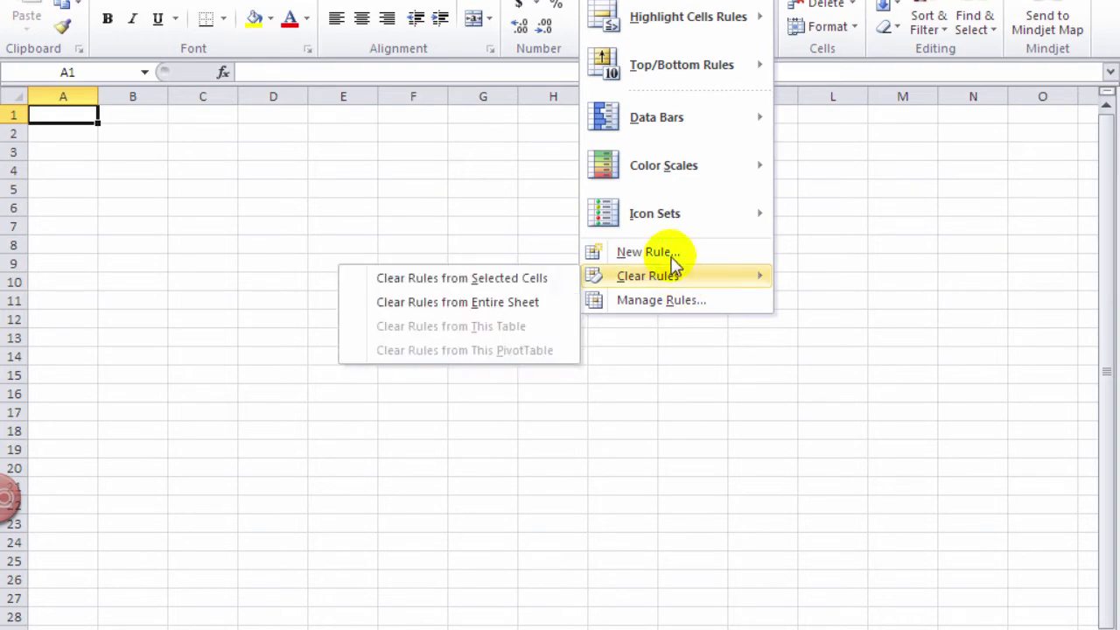
# Start a new rule of type 'Use a formula to determine which cells to format'
pyautogui.click(647, 252)
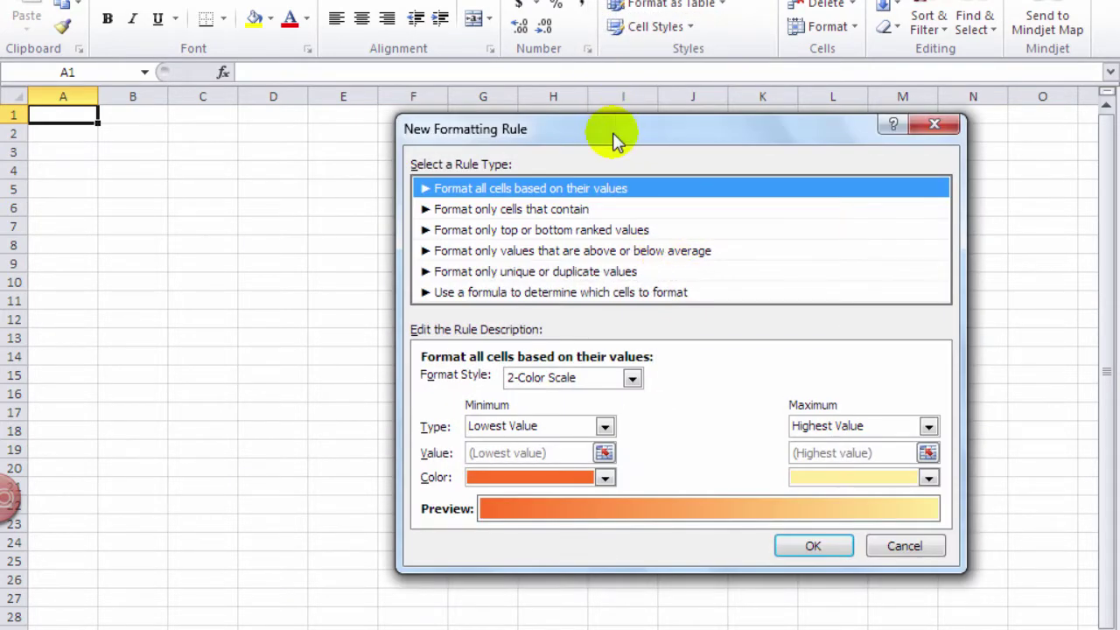
pyautogui.moveTo(613, 131); pyautogui.dragTo(559, 2)
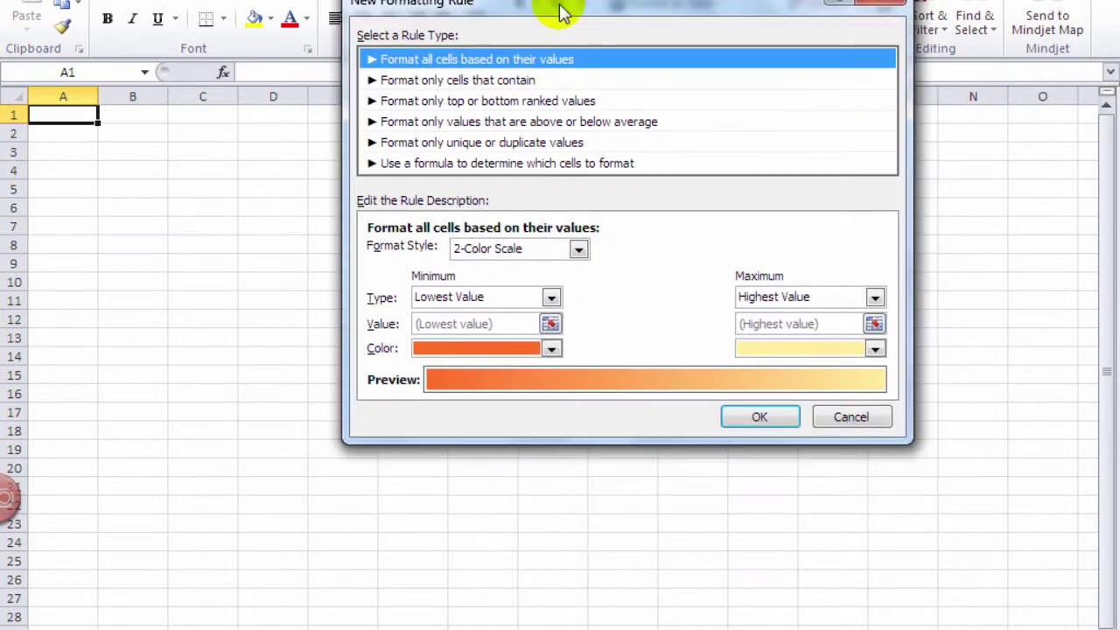
pyautogui.click(470, 163)
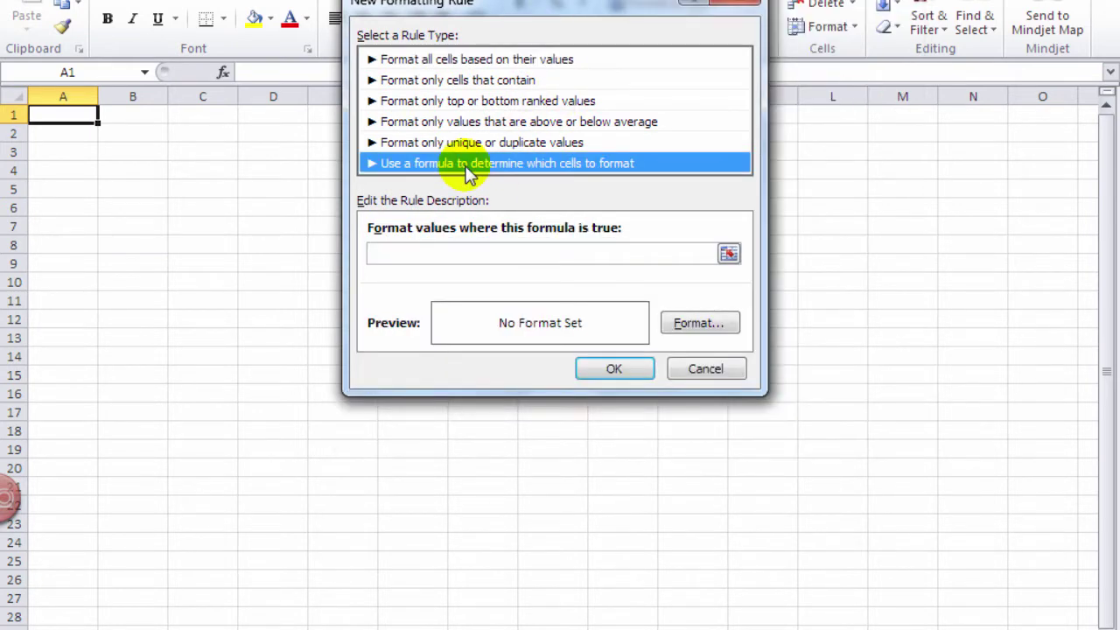
pyautogui.click(415, 256)
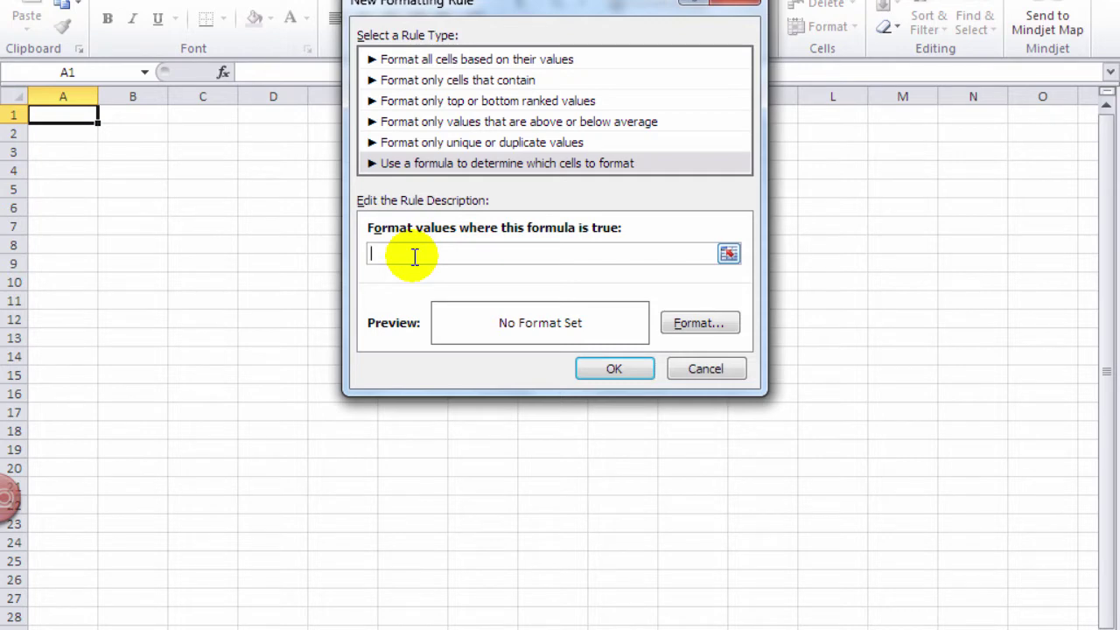
# Enter the rule formula =mod(row(),2)=0 and open its Format settings
pyautogui.write('=')
pyautogui.write('mod')
pyautogui.write('(rc')
pyautogui.write('w()')
pyautogui.write(',2)')
pyautogui.write('=')
pyautogui.write('0')
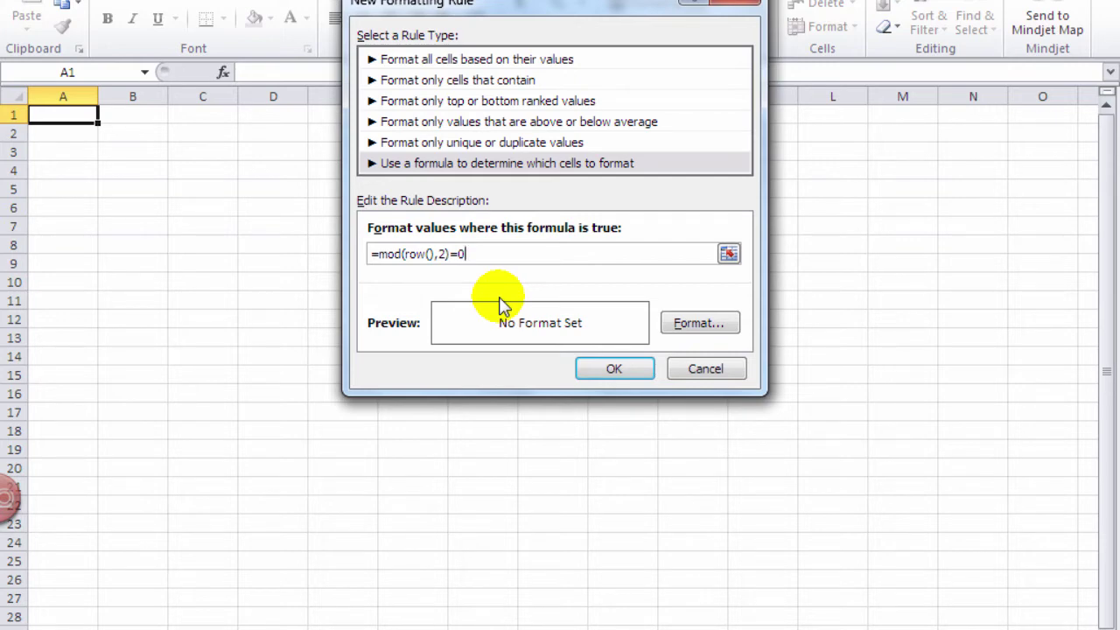
pyautogui.click(696, 336)
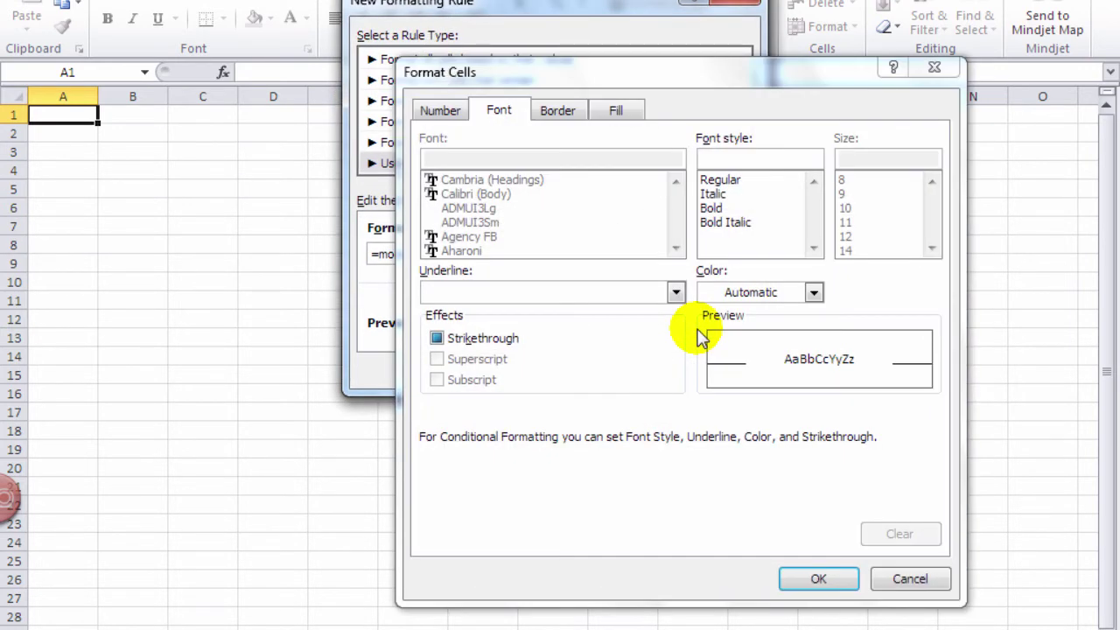
# Give the rule a light aqua background fill and confirm it
pyautogui.click(625, 117)
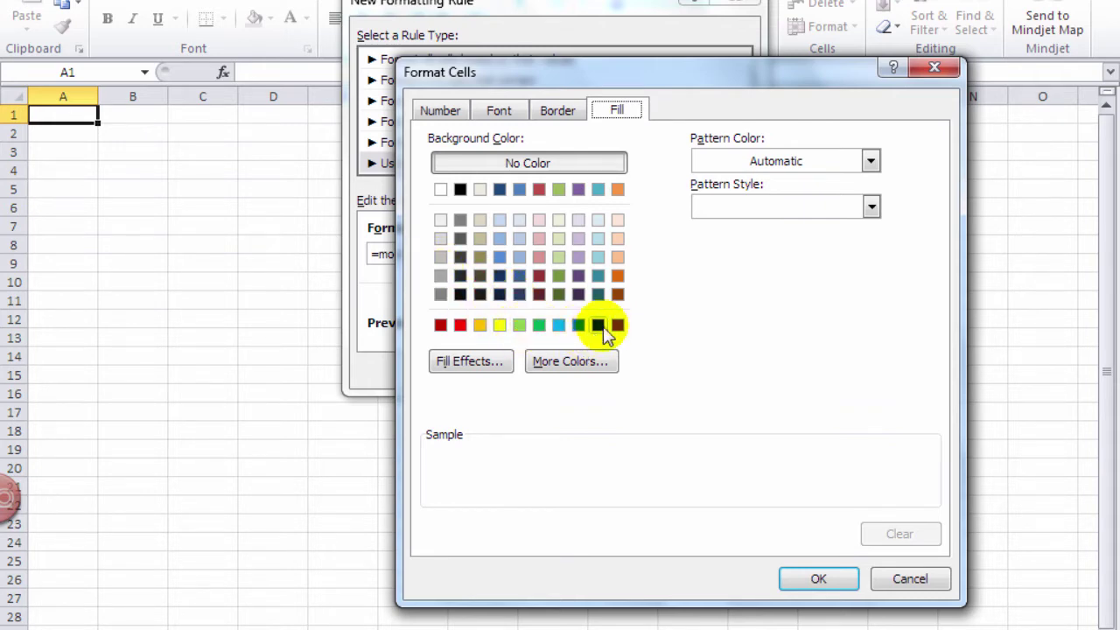
pyautogui.click(598, 257)
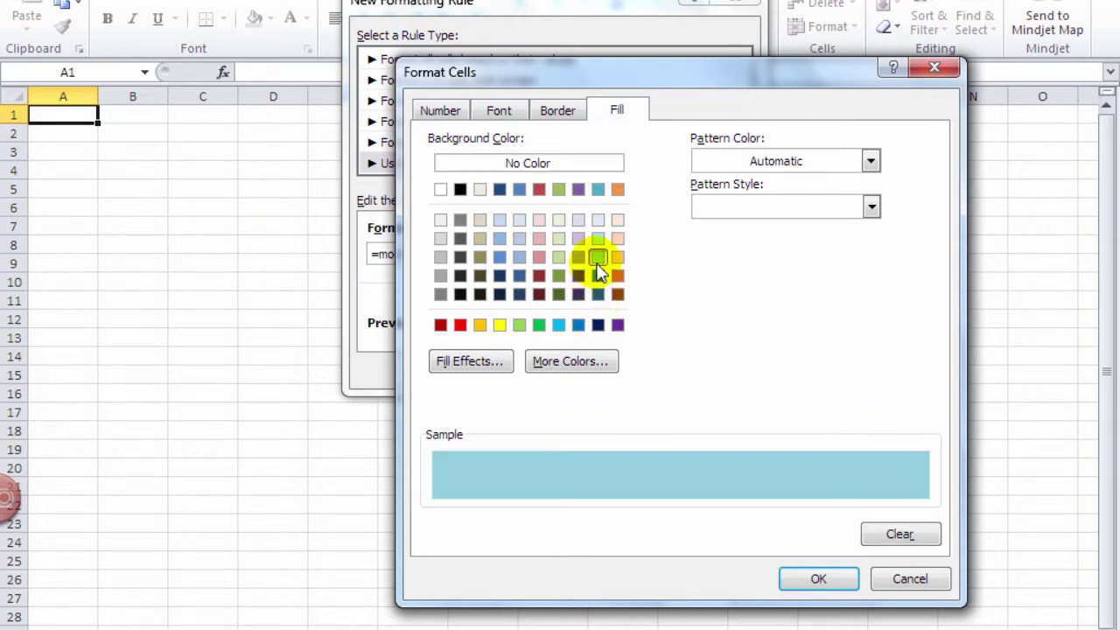
pyautogui.click(818, 579)
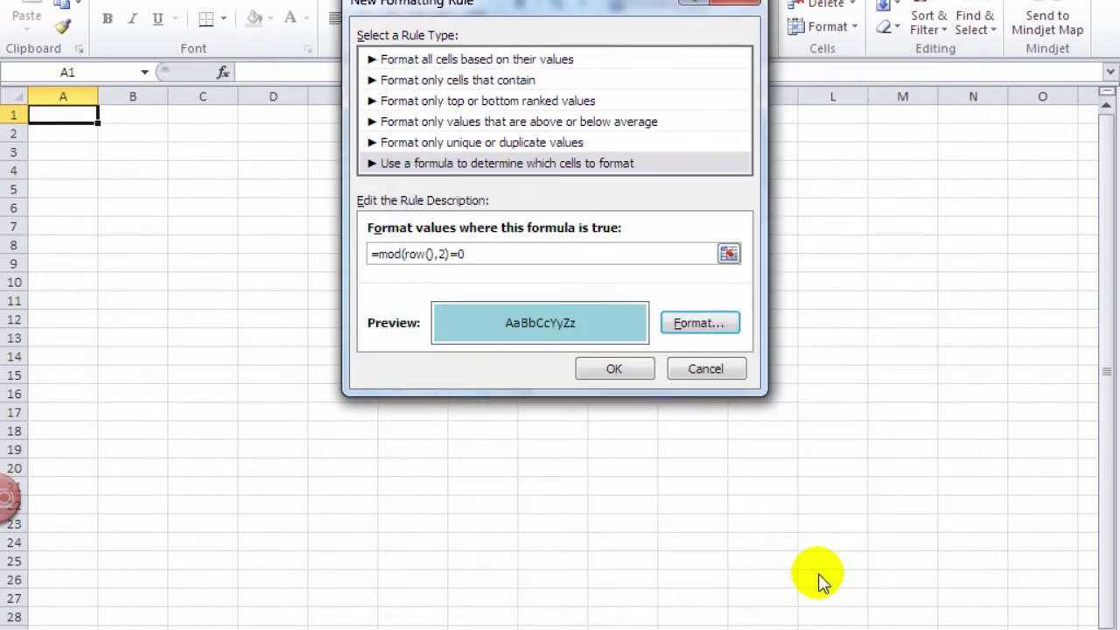
# Save the new rule, select A1:J28, and open the Conditional Formatting Rules Manager
pyautogui.click(614, 370)
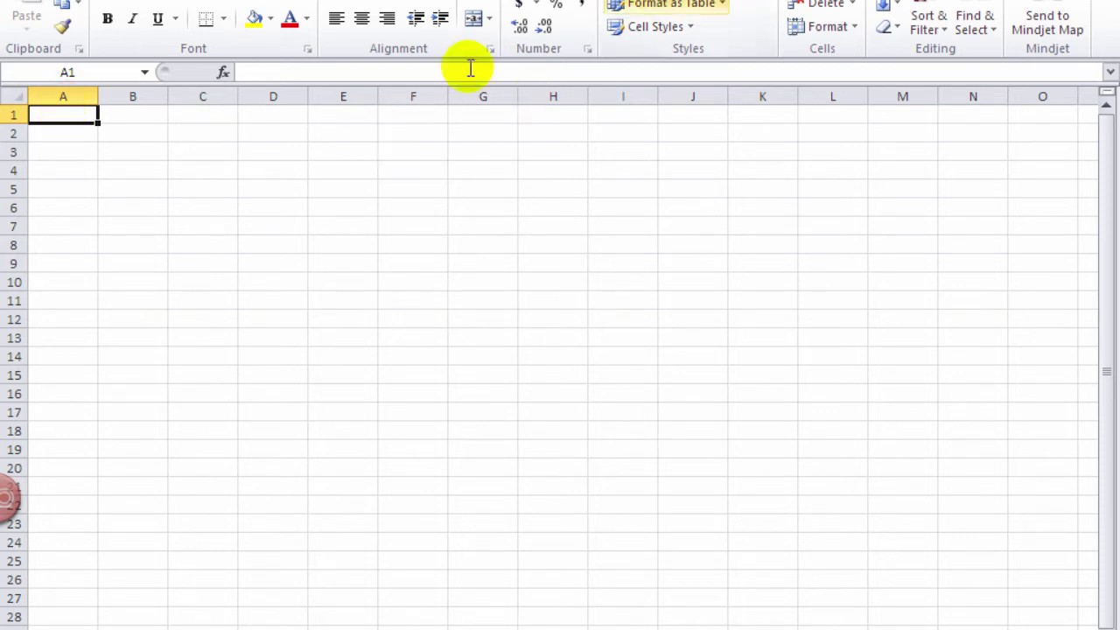
pyautogui.moveTo(82, 114); pyautogui.dragTo(707, 612)
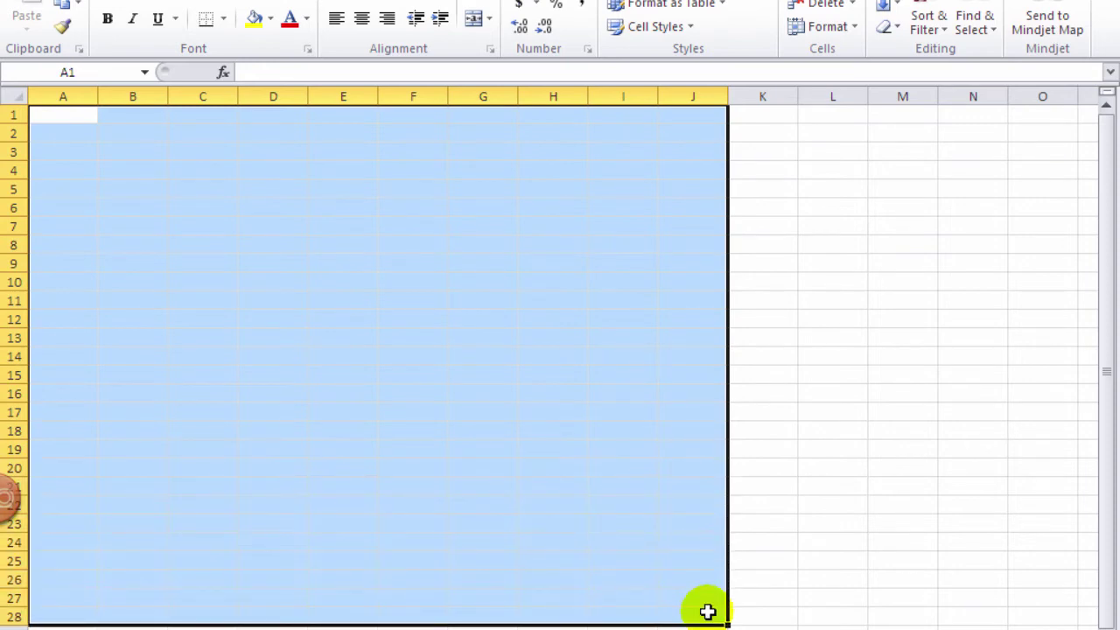
pyautogui.click(649, 4)
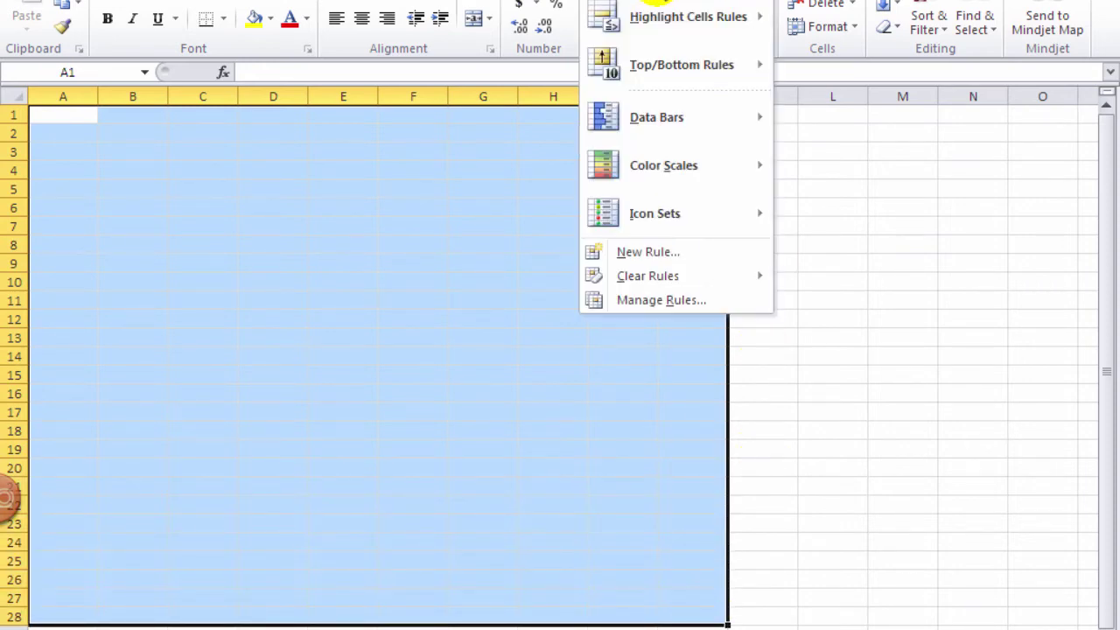
pyautogui.click(645, 302)
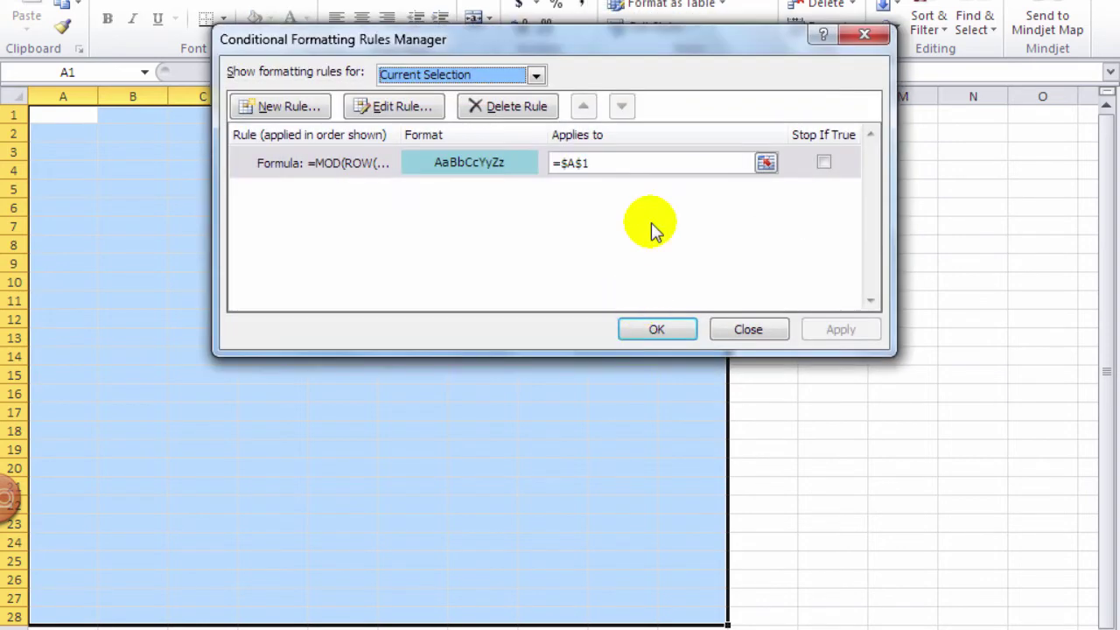
# Change the rule's Applies to range to =$A$1:$J$28
pyautogui.click(766, 165)
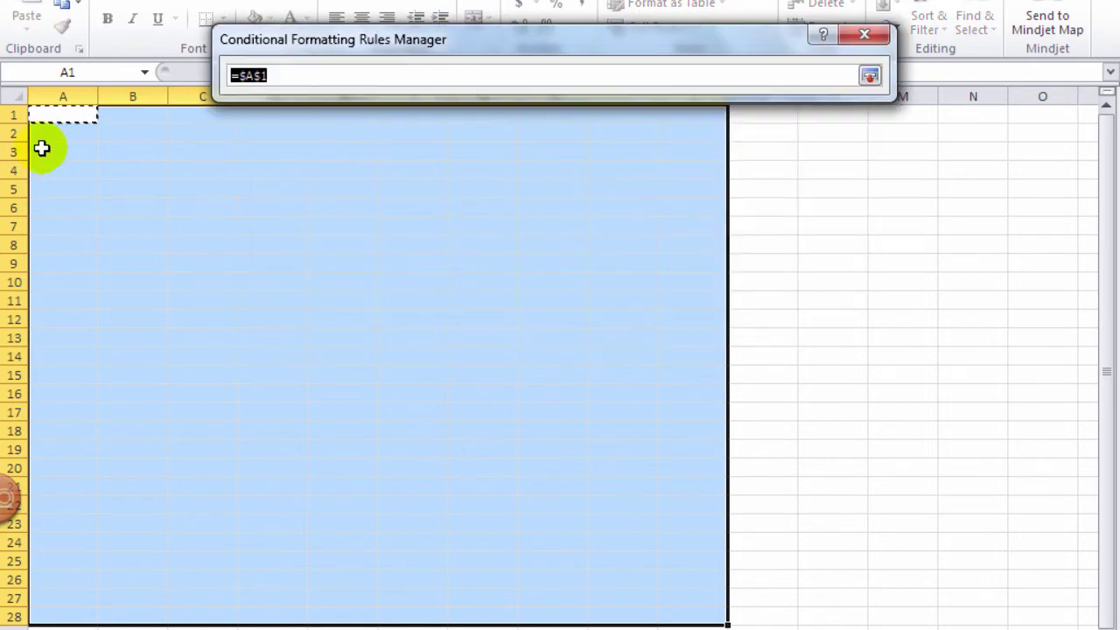
pyautogui.moveTo(65, 114); pyautogui.dragTo(695, 615)
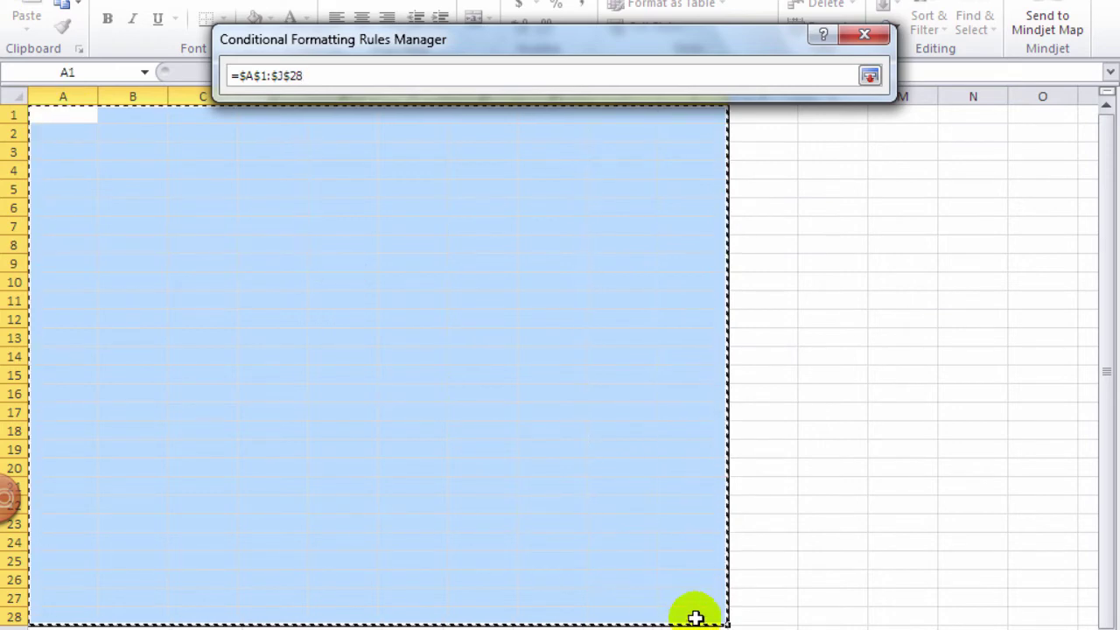
pyautogui.press('Return')
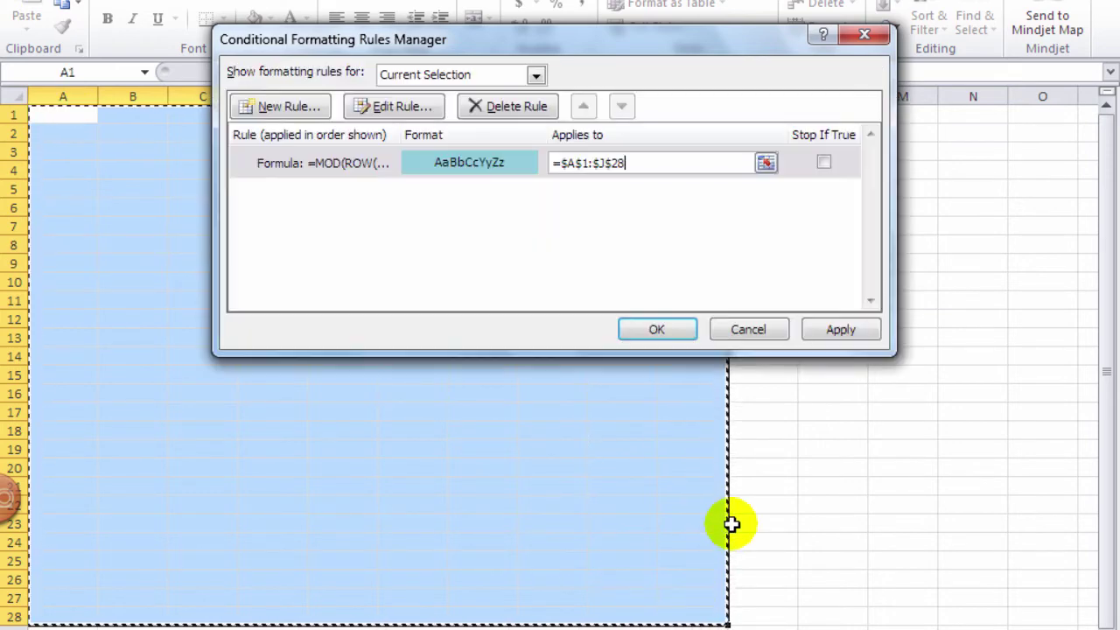
# Confirm the Rules Manager and deselect to reveal aqua bands on even rows 2–28
pyautogui.click(656, 330)
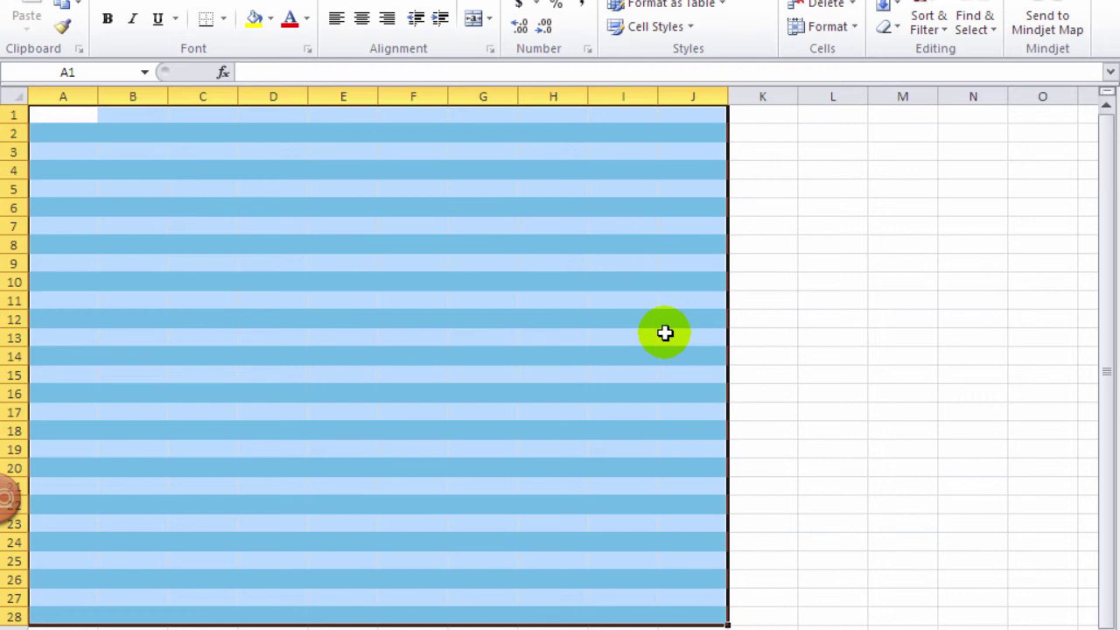
pyautogui.click(814, 301)
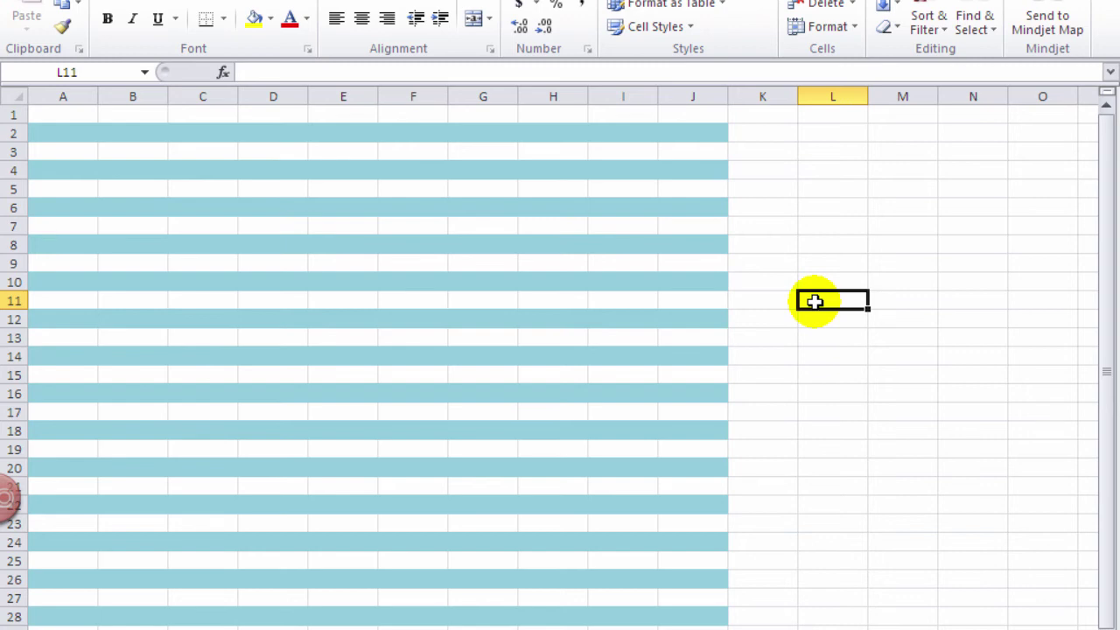
# Enter 'hi' in cell B2
pyautogui.click(162, 139)
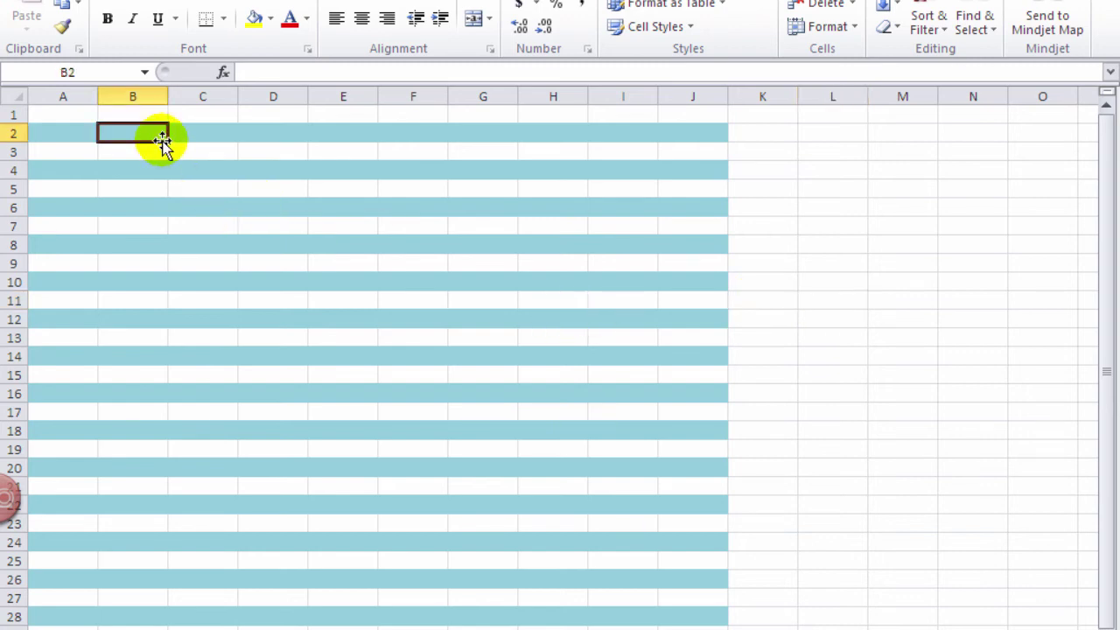
pyautogui.write('hi')
pyautogui.press('Return')
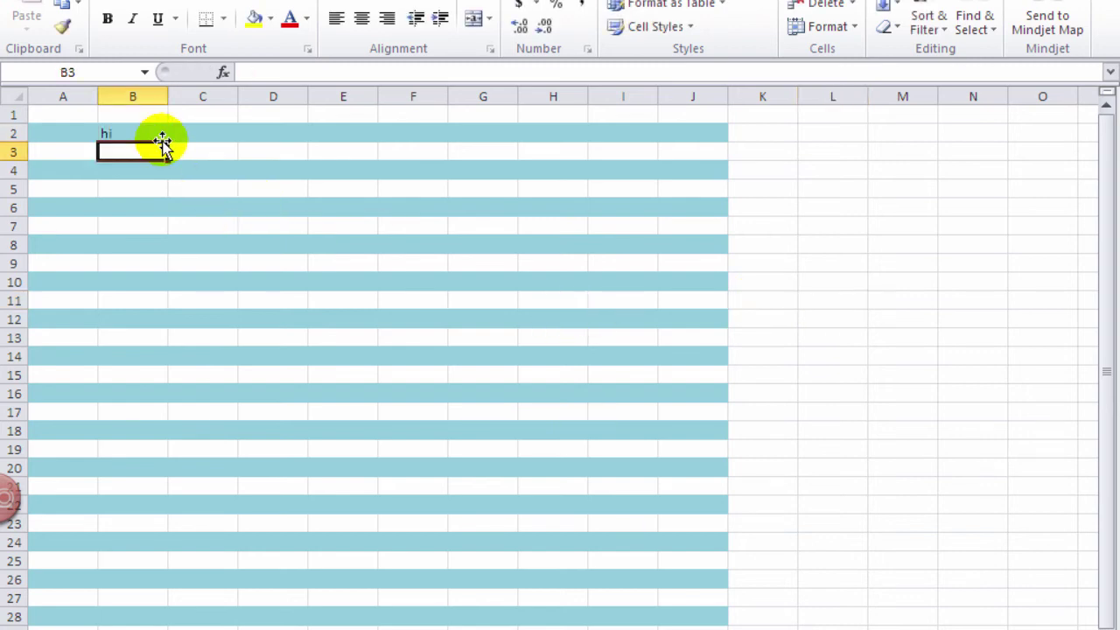
# Insert a blank row at row 7 and check the stripes still alternate
pyautogui.rightClick(7, 226)
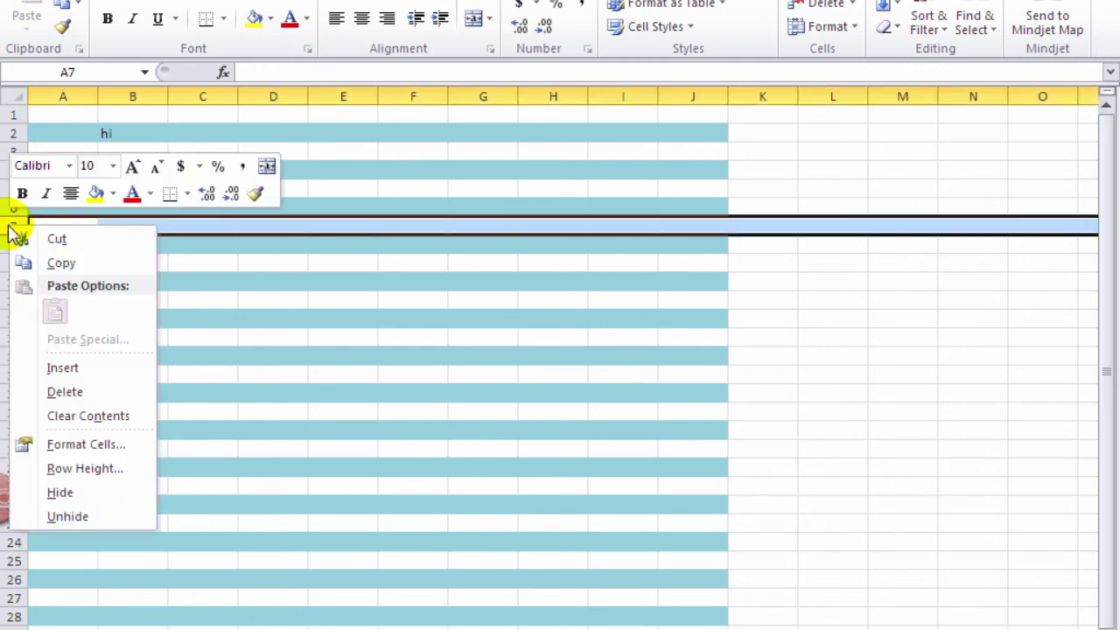
pyautogui.click(58, 367)
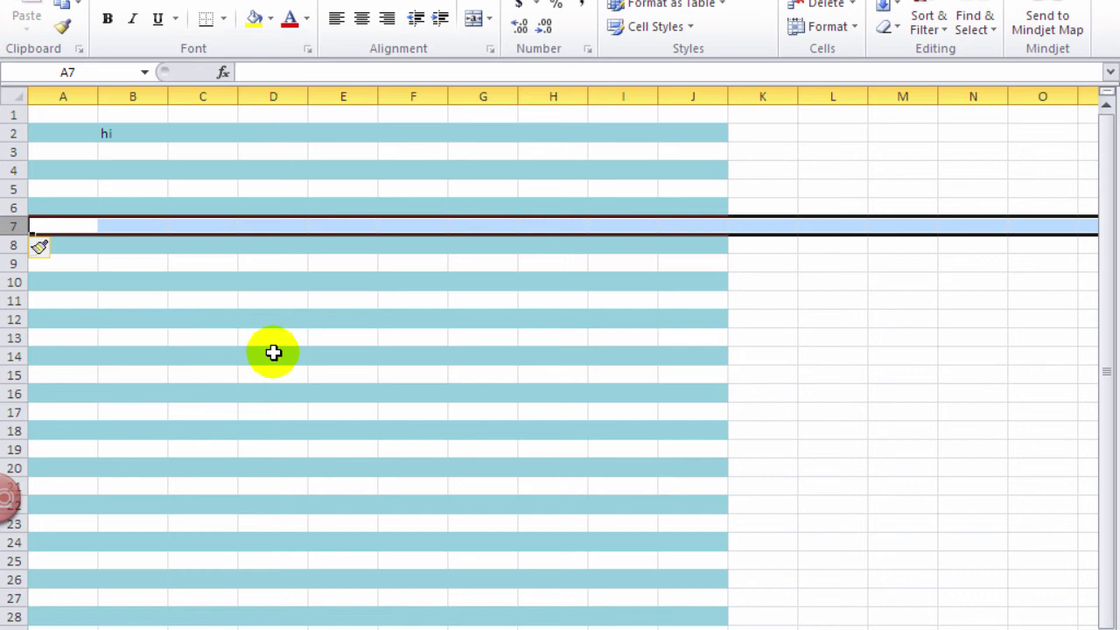
pyautogui.click(274, 354)
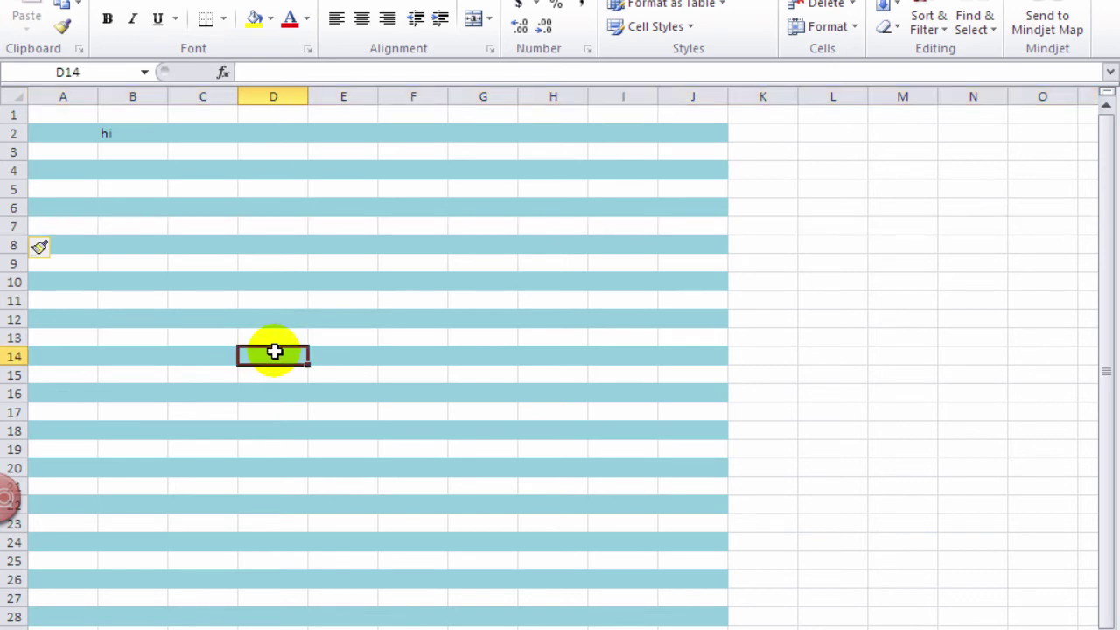